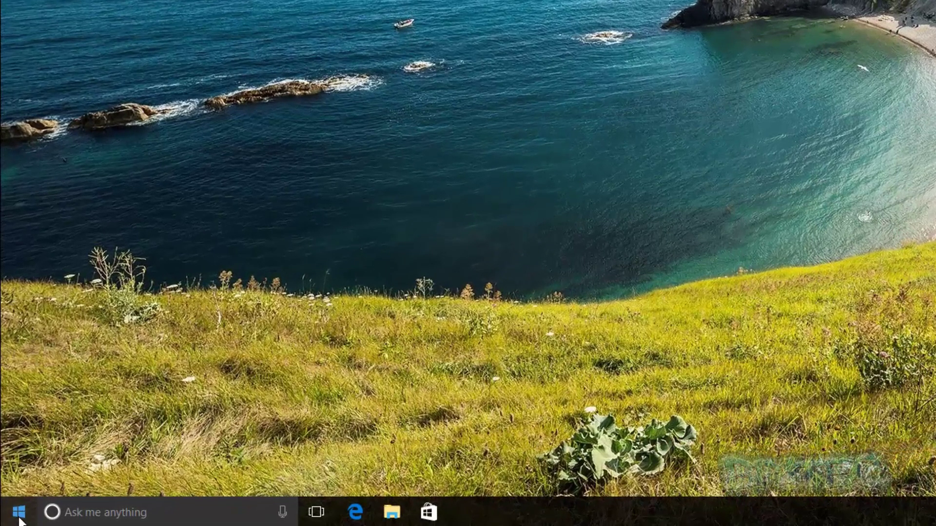
# Step: After a first aborted try, launch regedit from a Cortana search in the Start menu
pyautogui.click(19, 513)
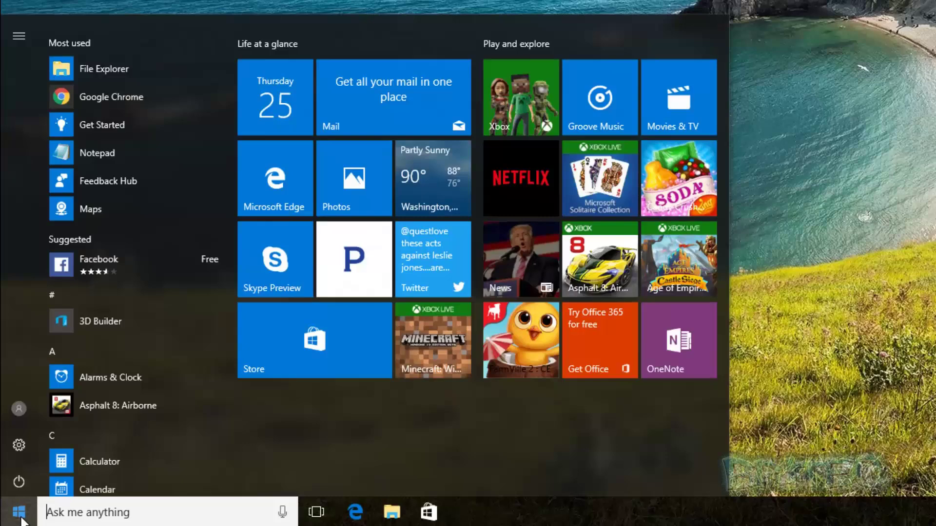
pyautogui.click(62, 512)
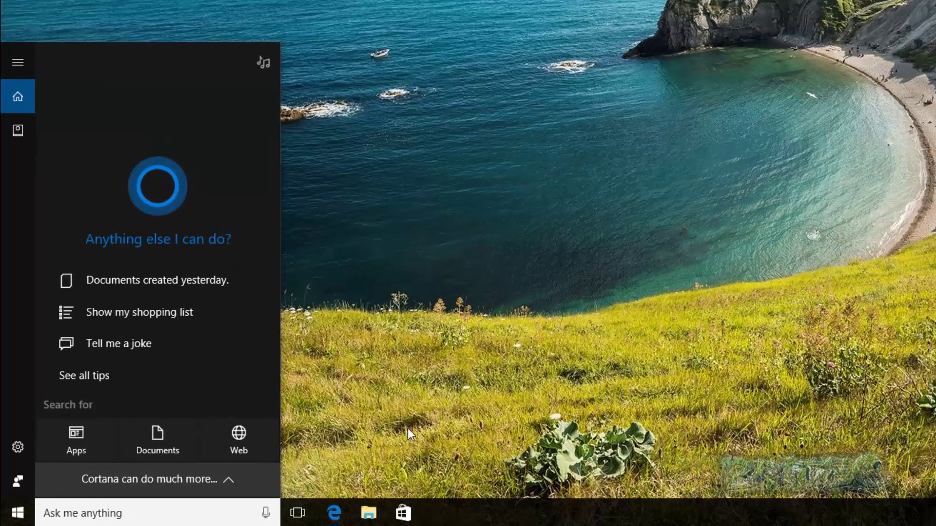
pyautogui.click(407, 428)
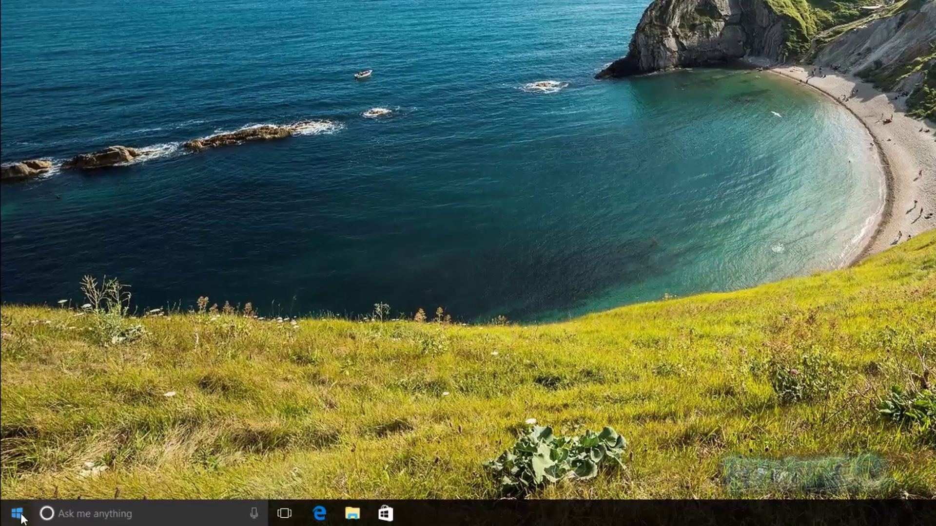
pyautogui.click(20, 513)
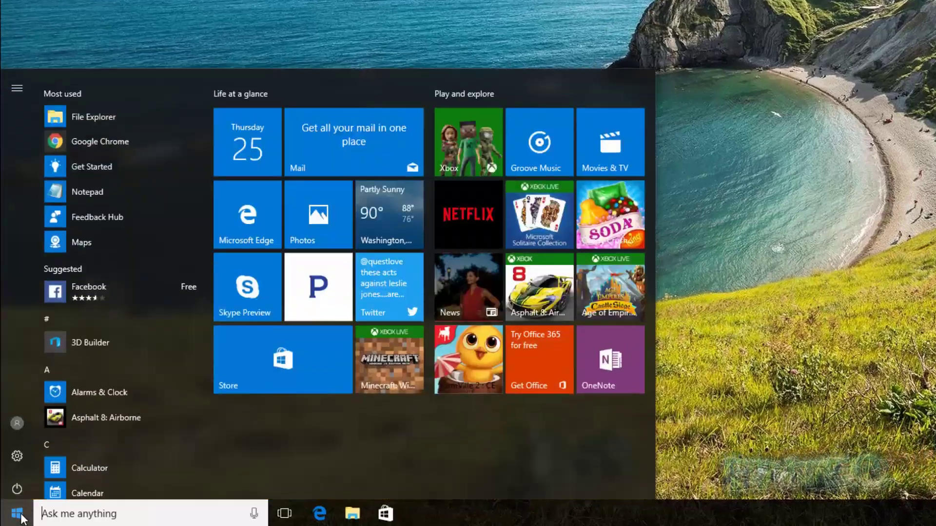
pyautogui.click(73, 514)
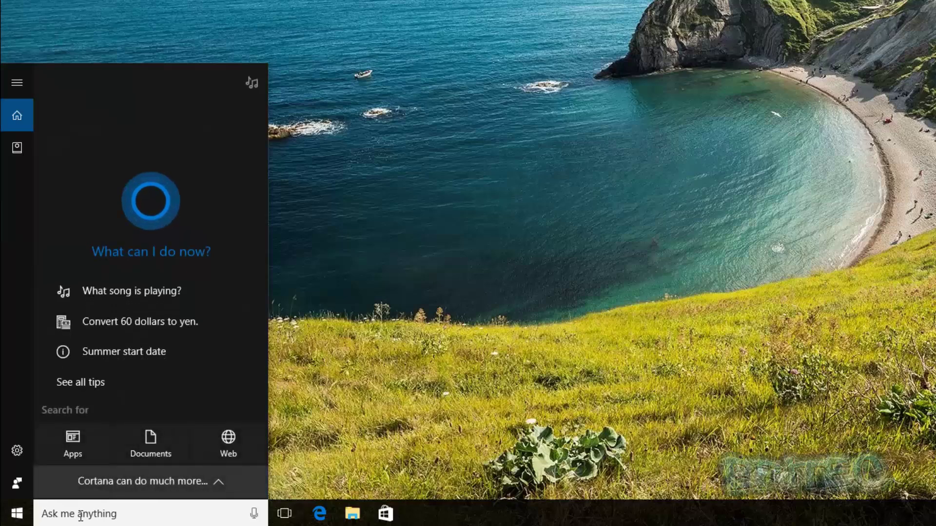
pyautogui.write('regedit')
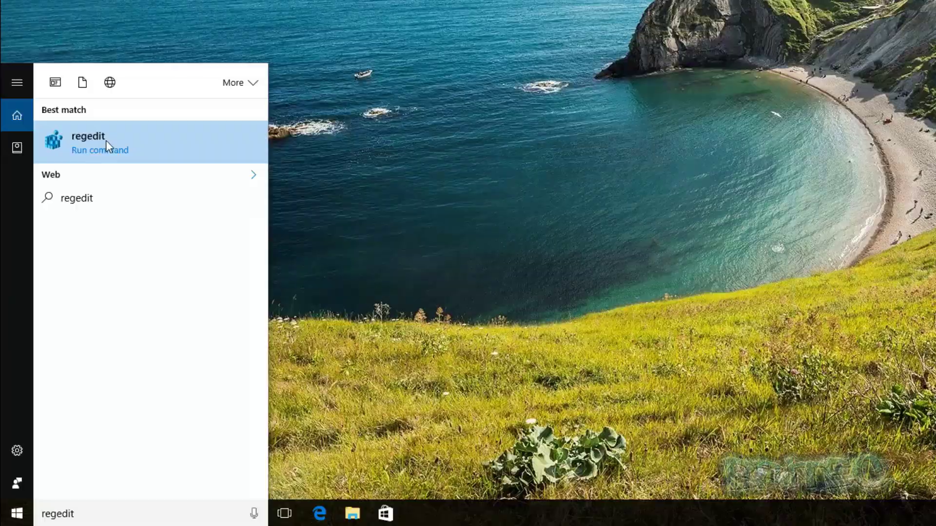
pyautogui.click(106, 141)
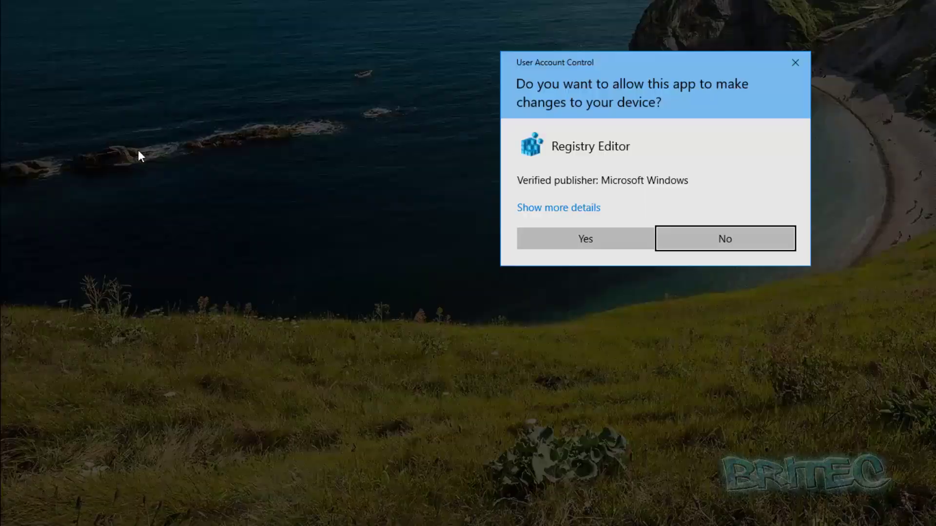
# Step: Approve the UAC prompt and expand HKEY_LOCAL_MACHINE\SOFTWARE\Policies\Microsoft\Windows in the key tree
pyautogui.click(584, 243)
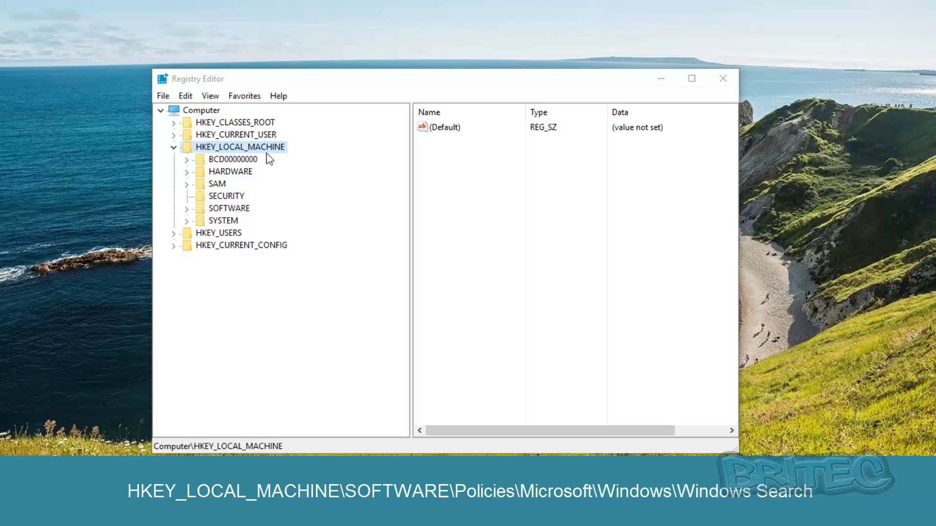
pyautogui.click(187, 208)
pyautogui.click(200, 210)
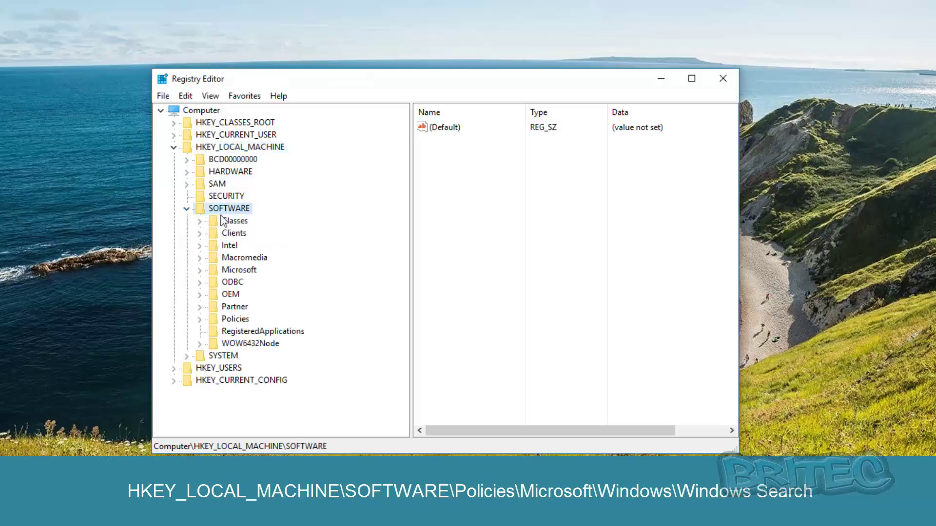
pyautogui.click(224, 319)
pyautogui.click(199, 319)
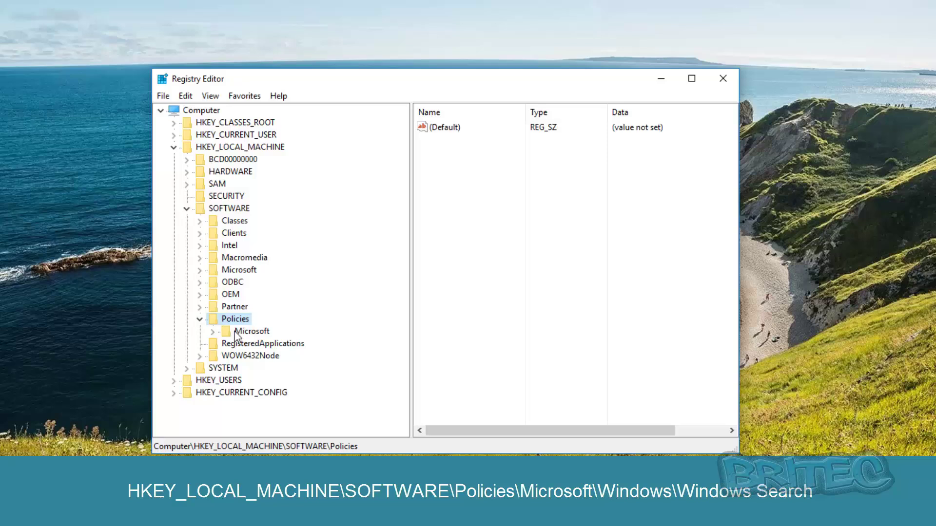
pyautogui.click(251, 332)
pyautogui.click(213, 332)
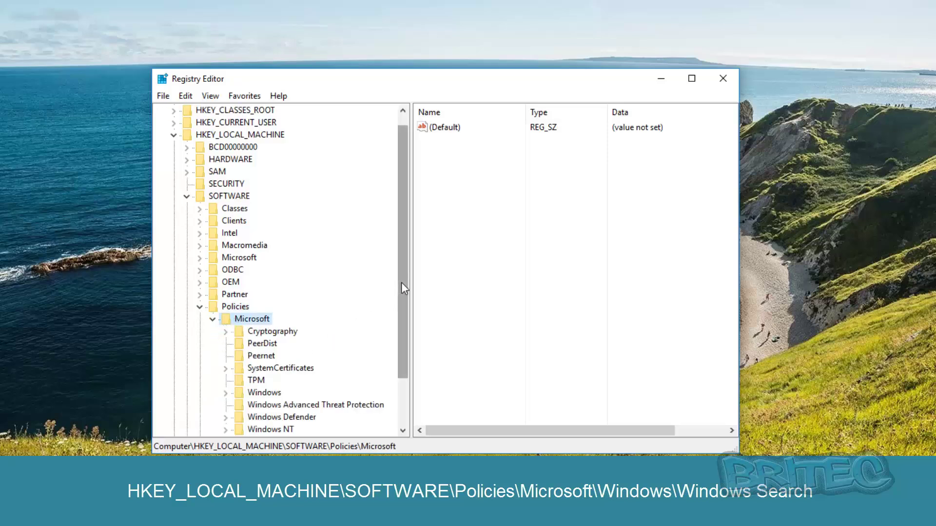
pyautogui.moveTo(402, 283); pyautogui.dragTo(396, 335)
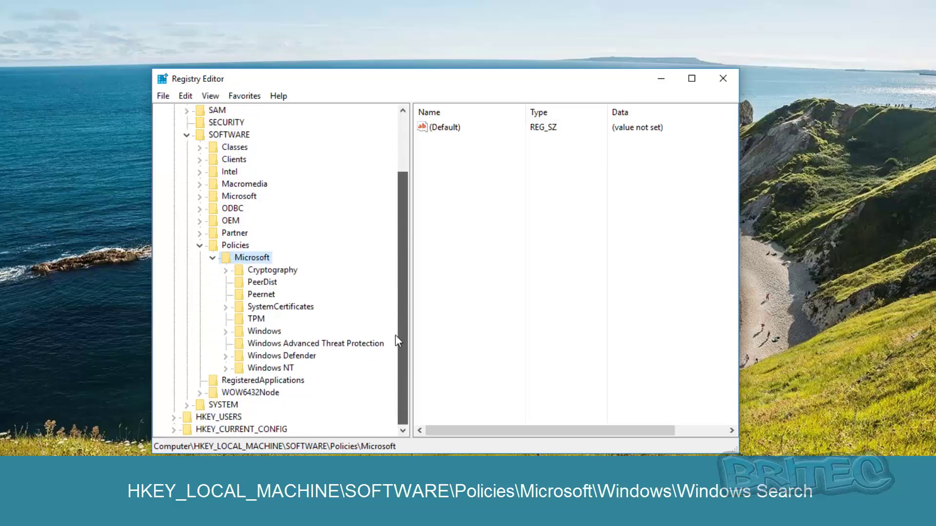
pyautogui.click(263, 331)
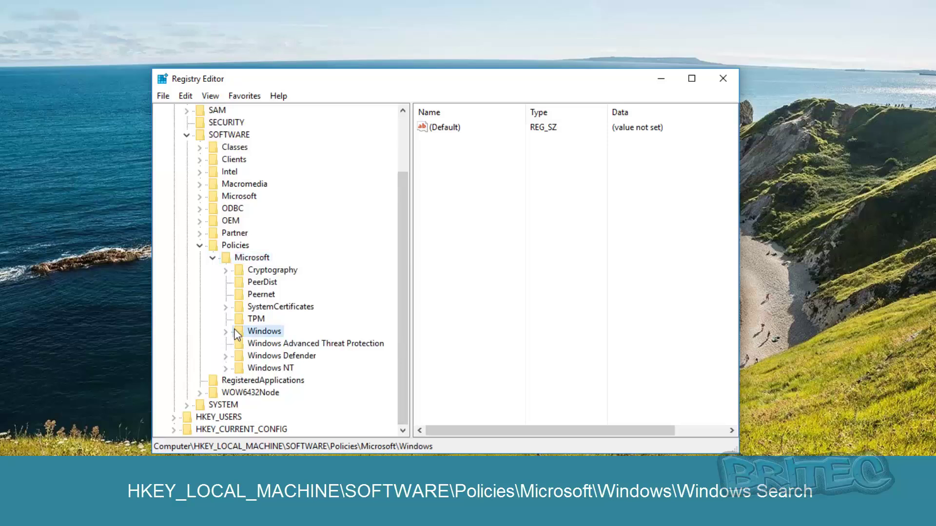
pyautogui.click(226, 332)
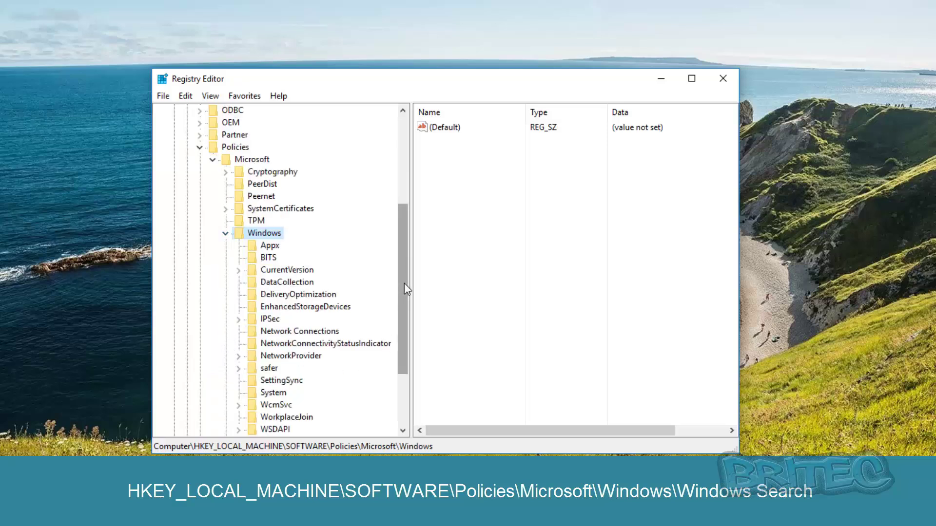
pyautogui.moveTo(405, 287); pyautogui.dragTo(401, 321)
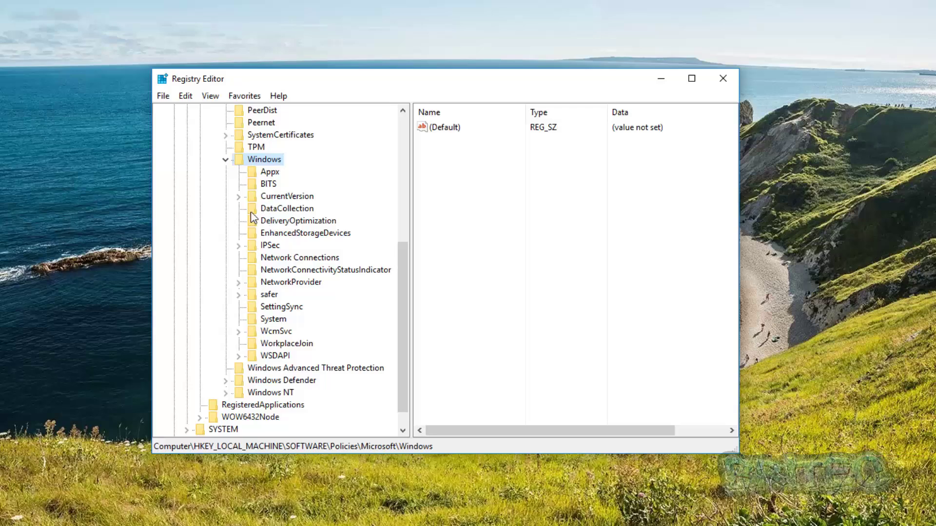
# Step: Create a new subkey under Windows named 'Windows Search'
pyautogui.rightClick(264, 161)
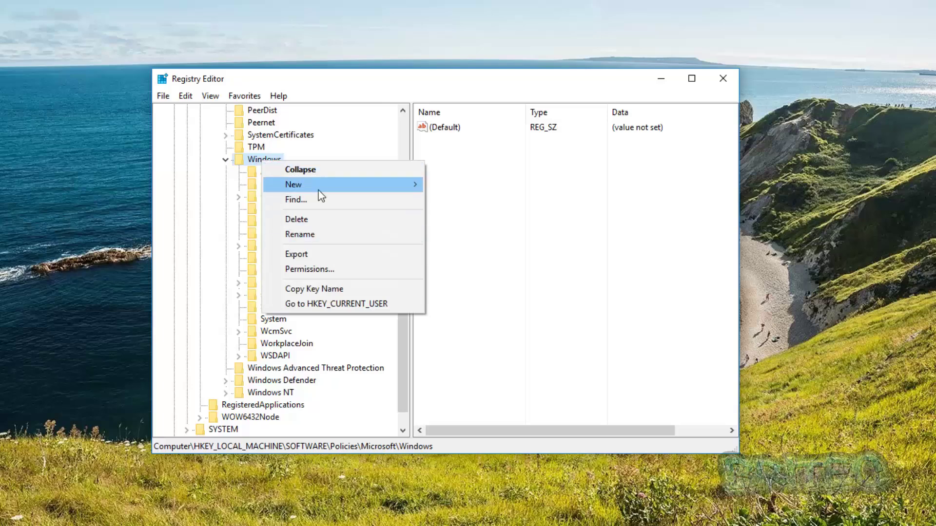
pyautogui.moveTo(293, 185)
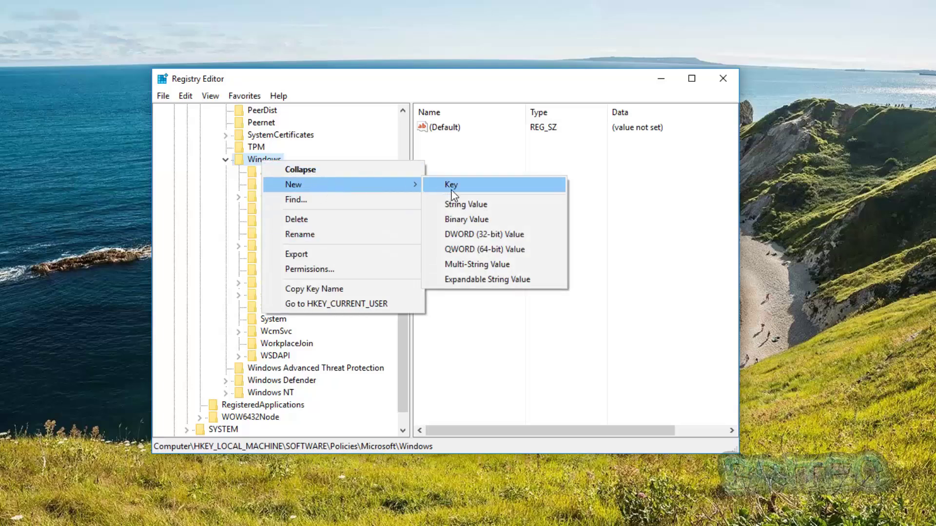
pyautogui.click(451, 187)
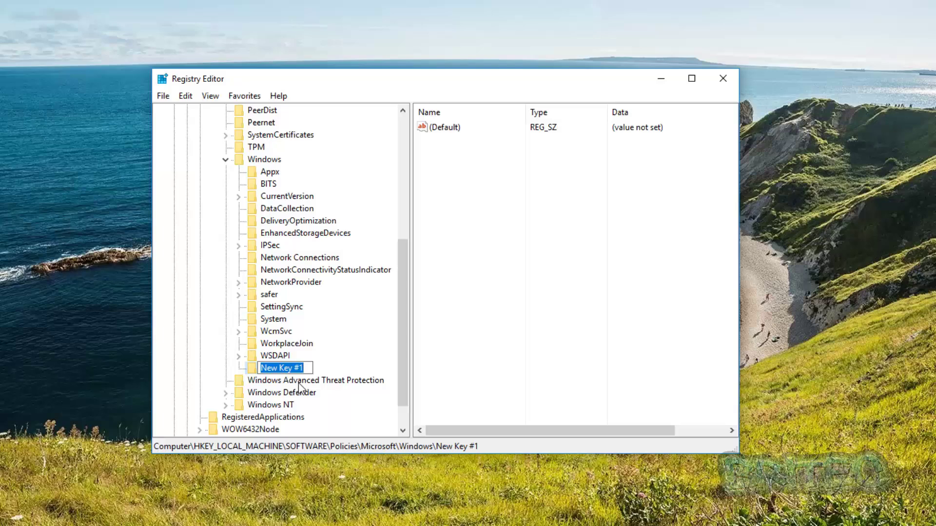
pyautogui.write('Windo')
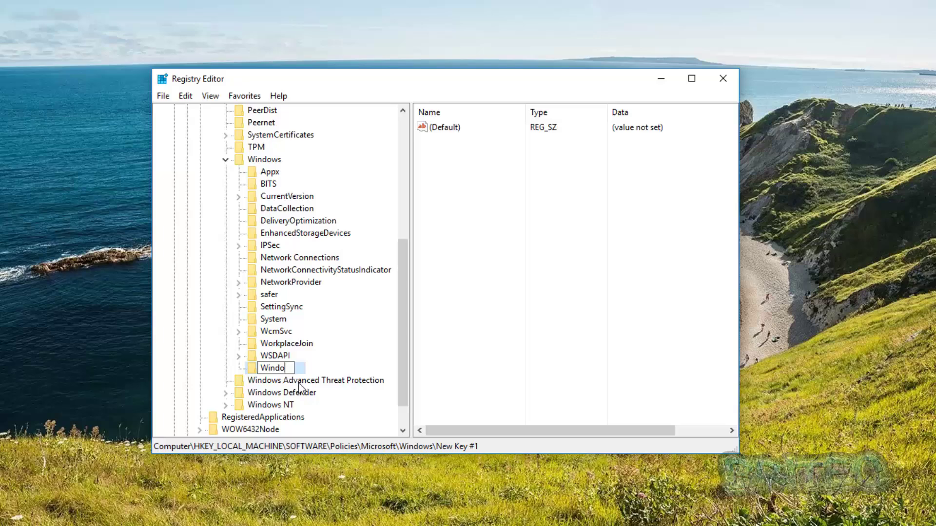
pyautogui.write('ws')
pyautogui.write(' Sear')
pyautogui.write('ch')
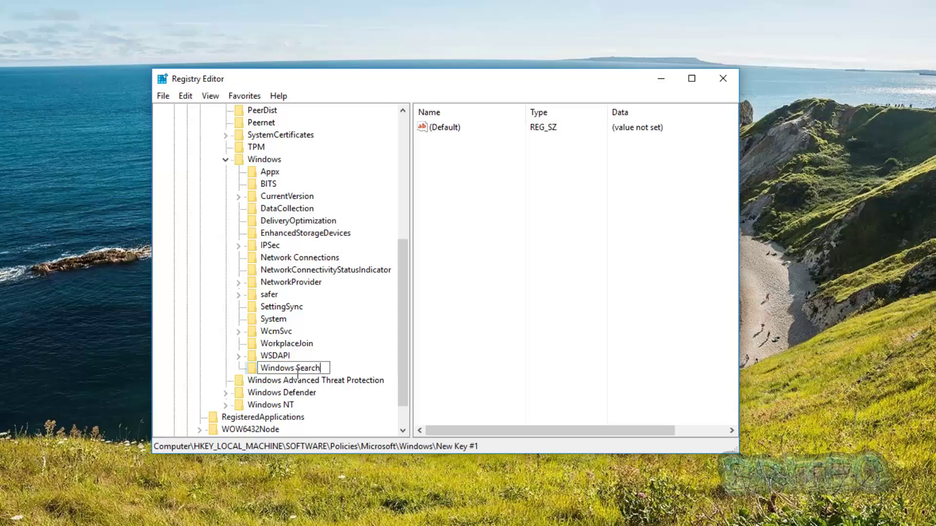
pyautogui.press('Return')
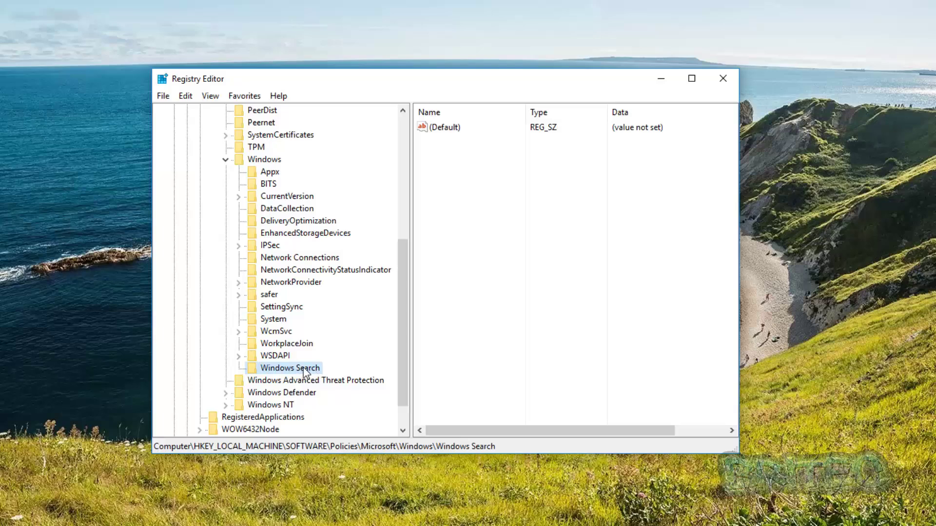
# Step: Create a DWORD (32-bit) value named AllowCortana in the Windows Search key
pyautogui.click(468, 180)
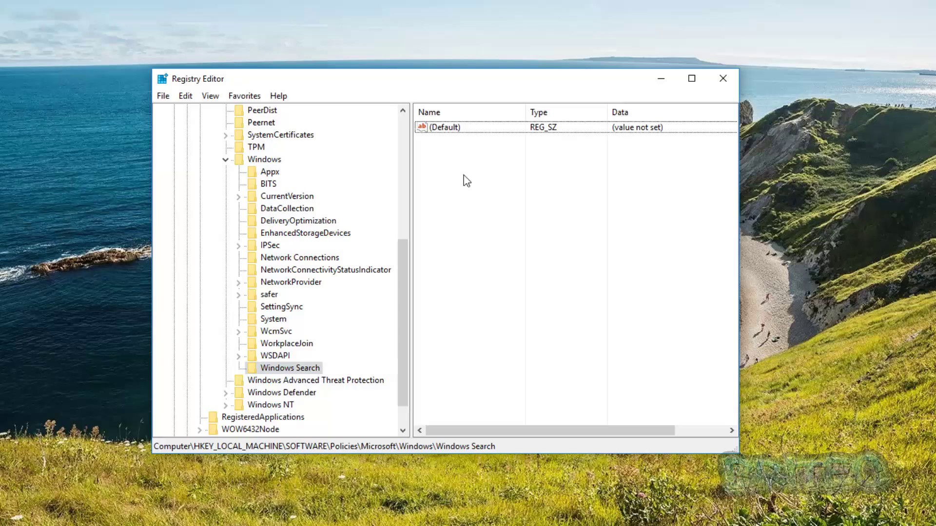
pyautogui.rightClick(467, 180)
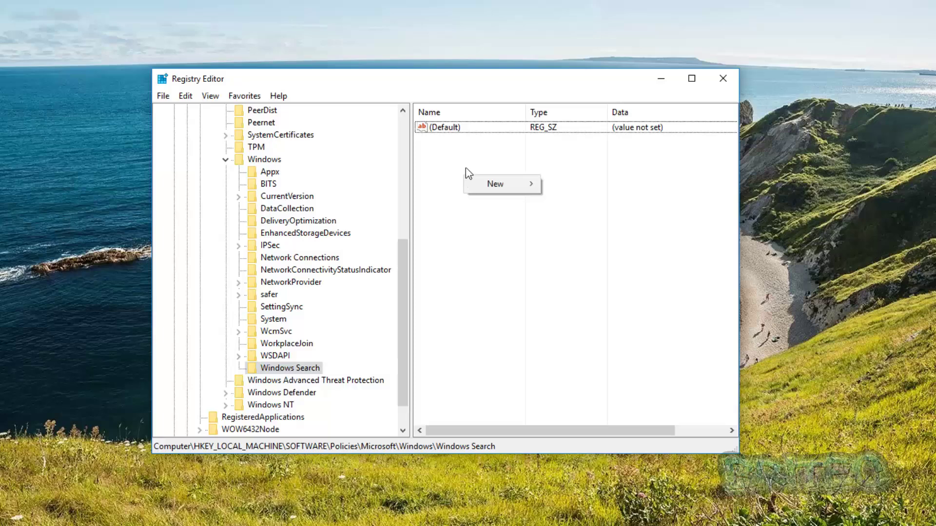
pyautogui.moveTo(497, 184)
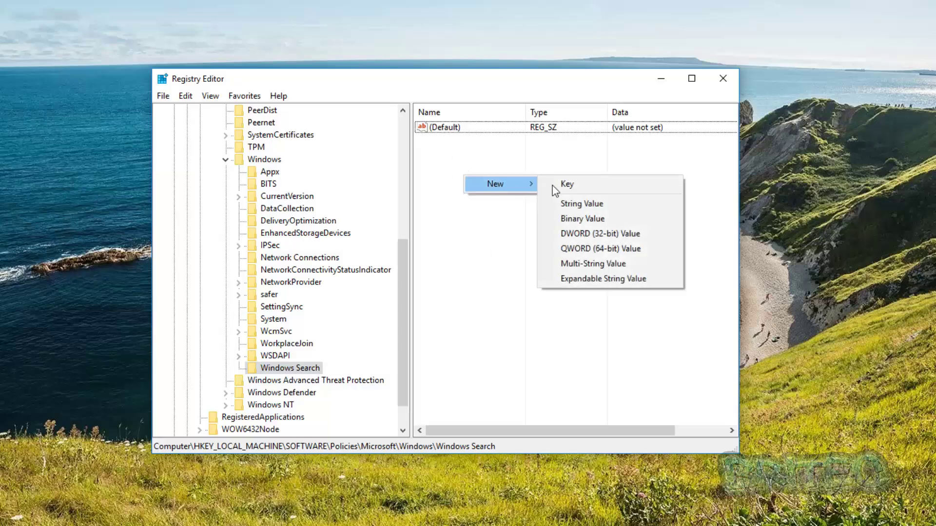
pyautogui.click(601, 233)
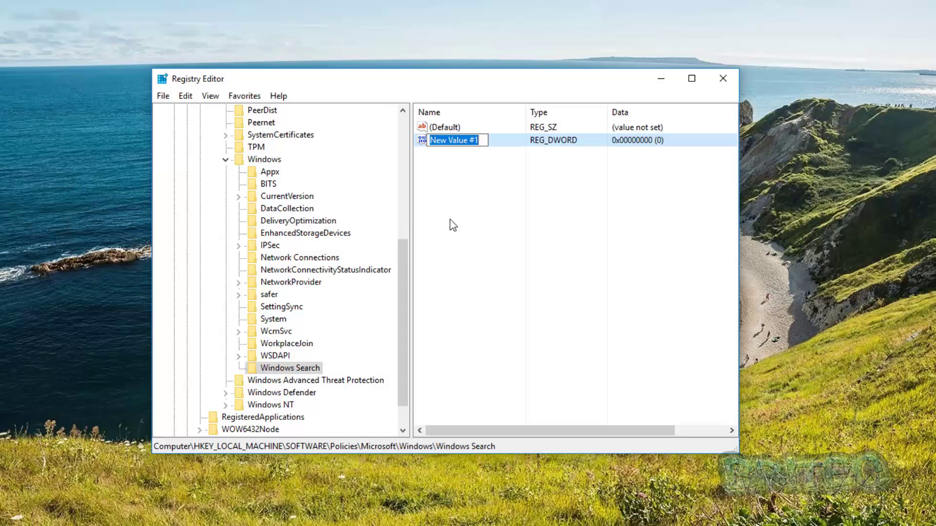
pyautogui.write('AllowCort')
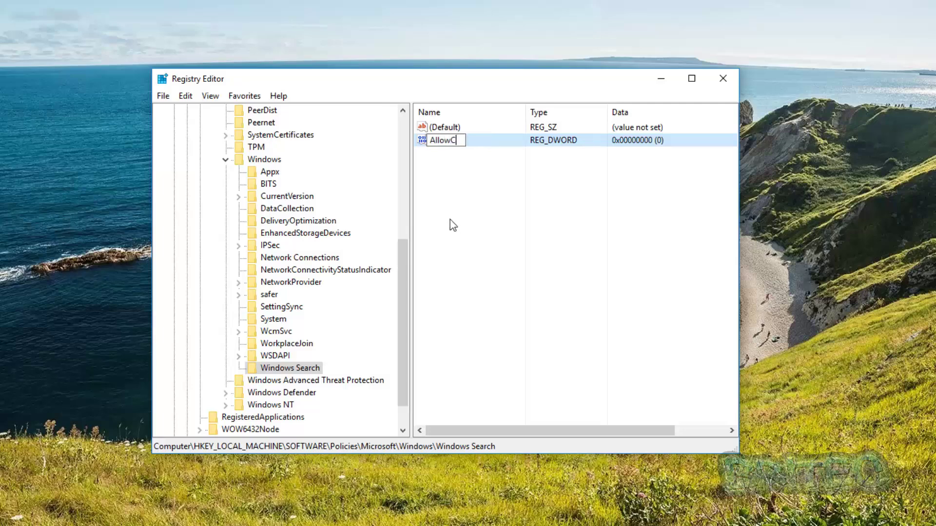
pyautogui.write('ana')
pyautogui.press('Return')
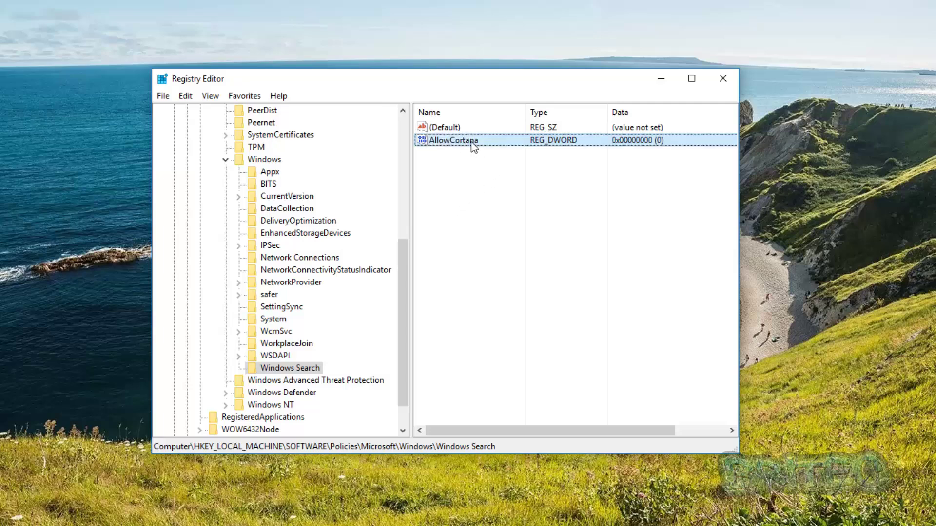
# Step: Confirm AllowCortana's data is 0, then close Registry Editor
pyautogui.doubleClick(474, 144)
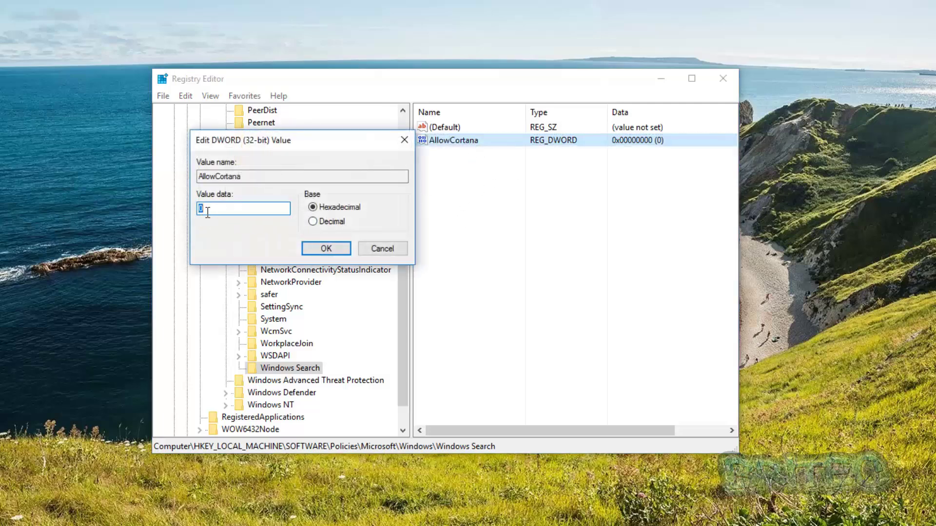
pyautogui.click(327, 249)
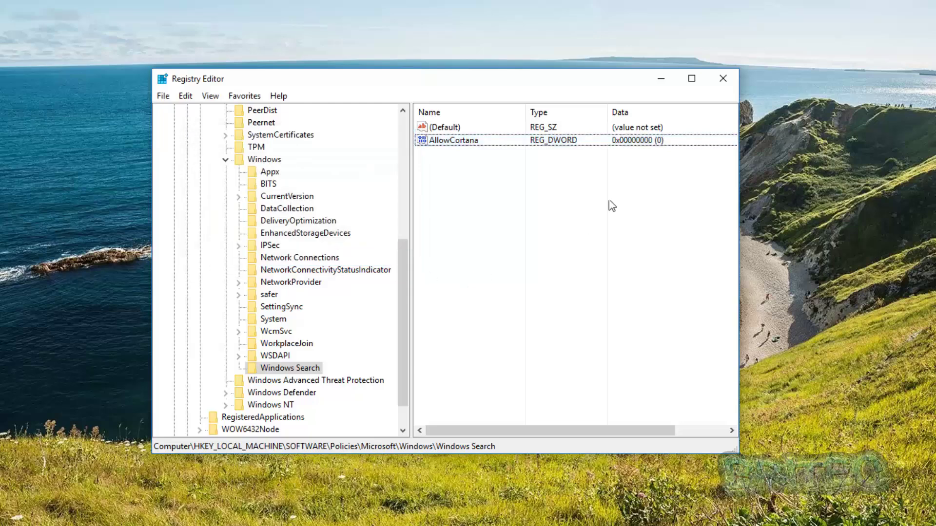
pyautogui.click(722, 79)
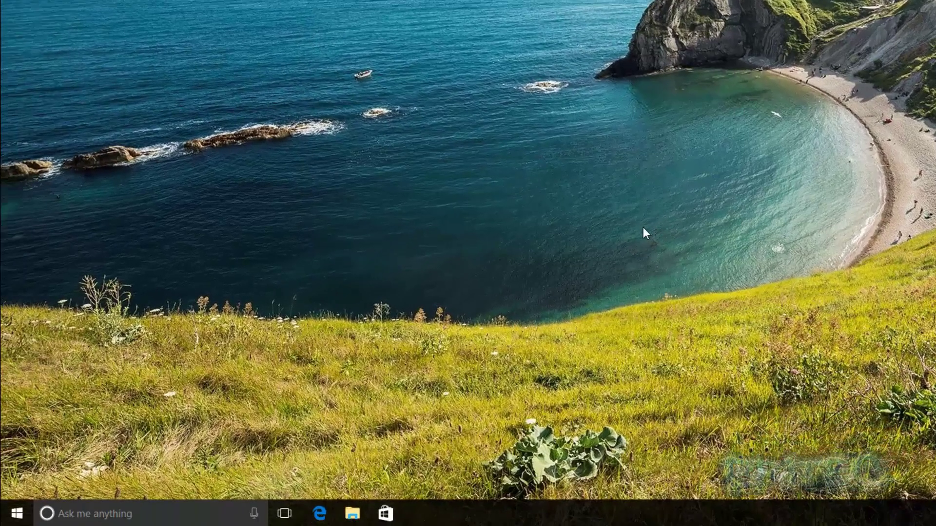
# Step: Check the search pane for Cortana, then bring up the Start right-click menu to sign out
pyautogui.click(17, 514)
pyautogui.click(44, 513)
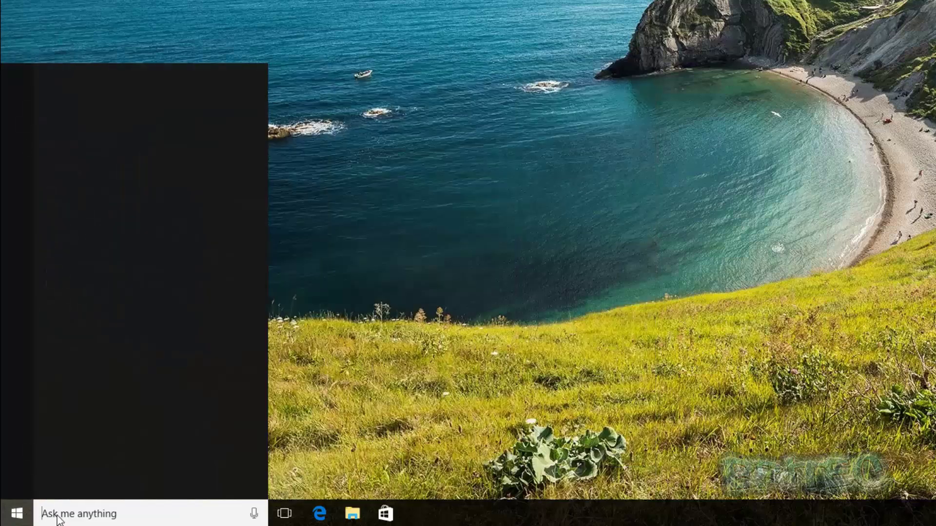
pyautogui.click(357, 344)
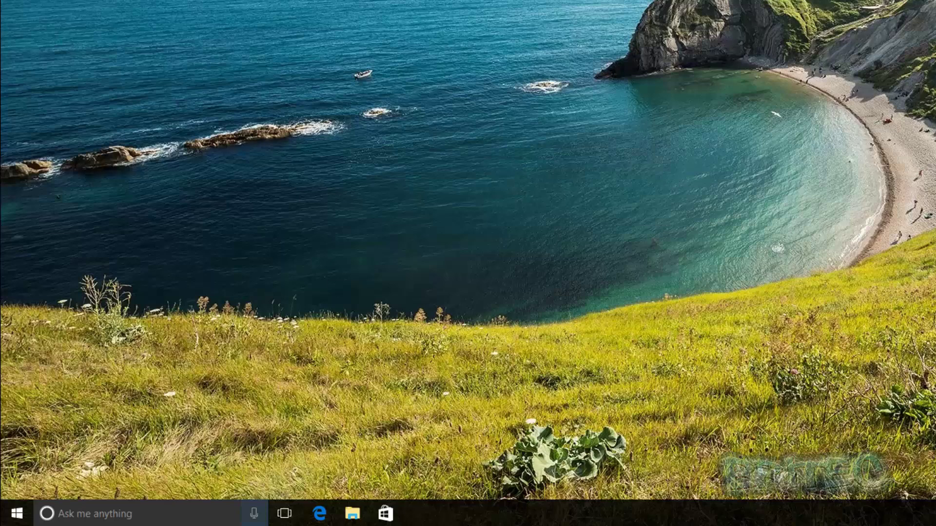
pyautogui.click(18, 515)
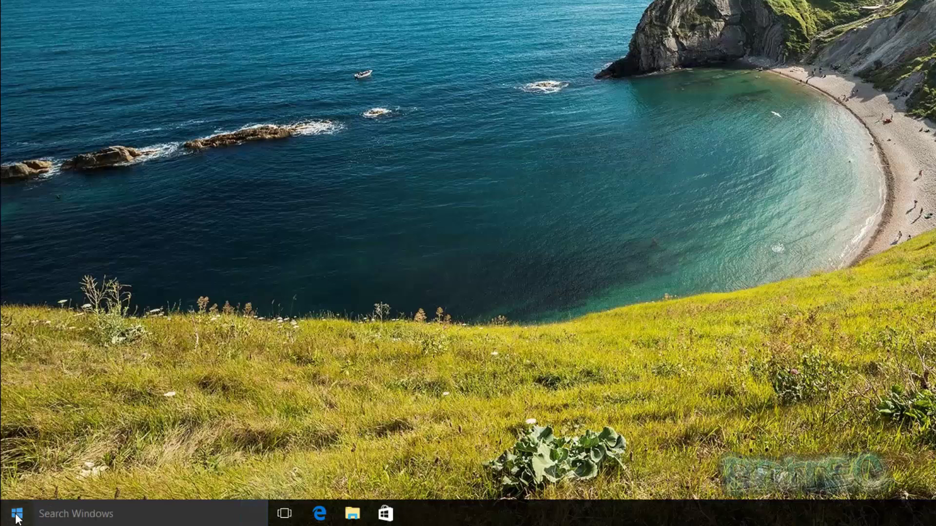
pyautogui.rightClick(18, 517)
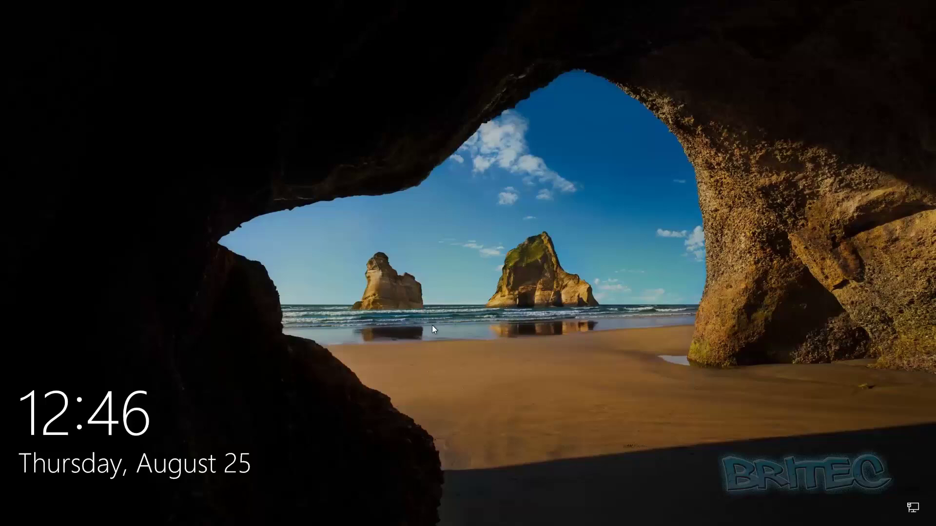
# Step: Dismiss the lock screen and sign back in to the desktop
pyautogui.click(430, 324)
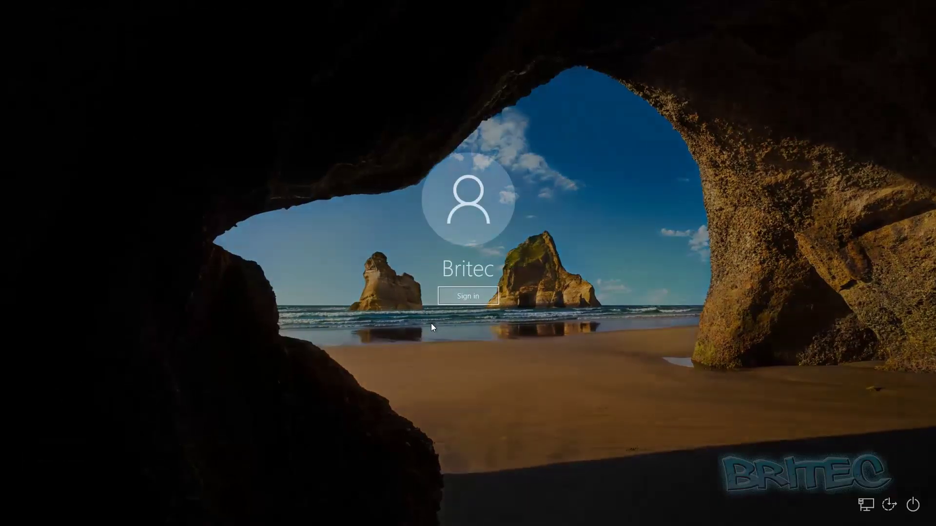
pyautogui.click(439, 296)
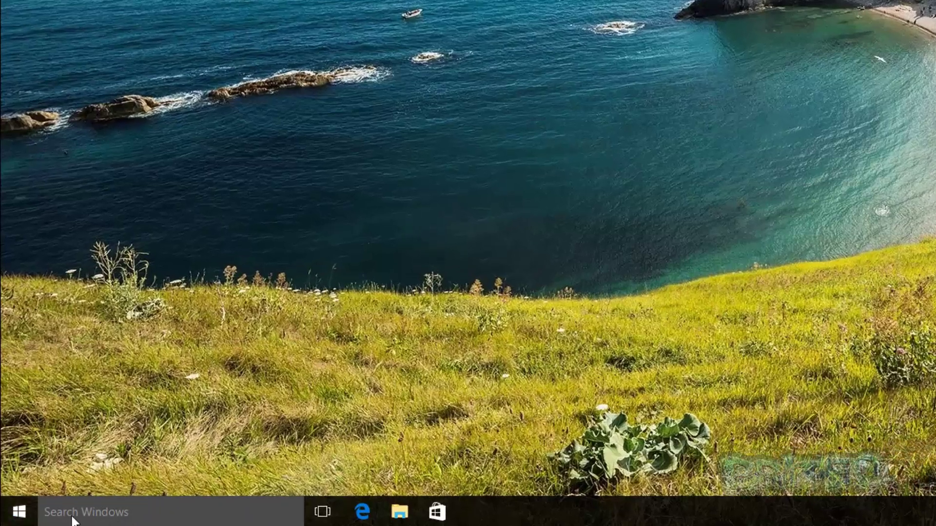
# Step: Search Windows for 'gpedit' and launch Edit group policy
pyautogui.click(19, 516)
pyautogui.click(54, 511)
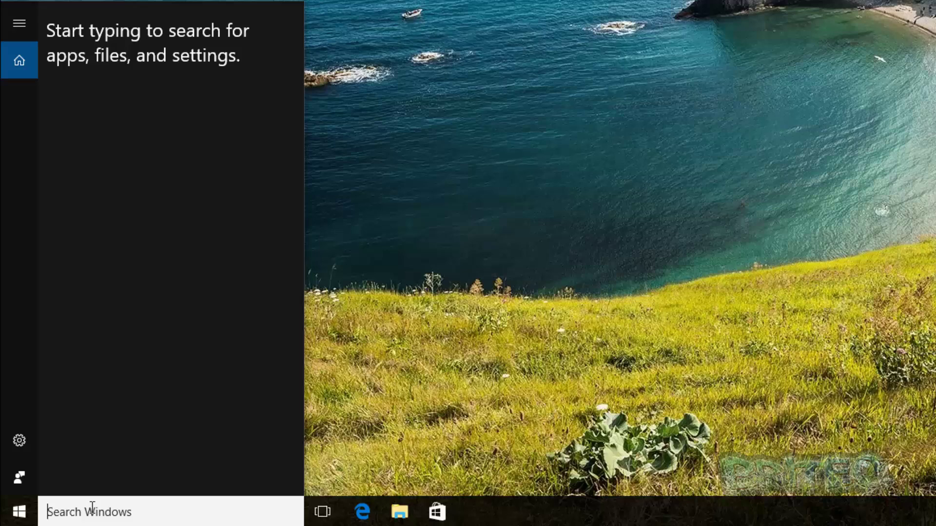
pyautogui.write('gpedit')
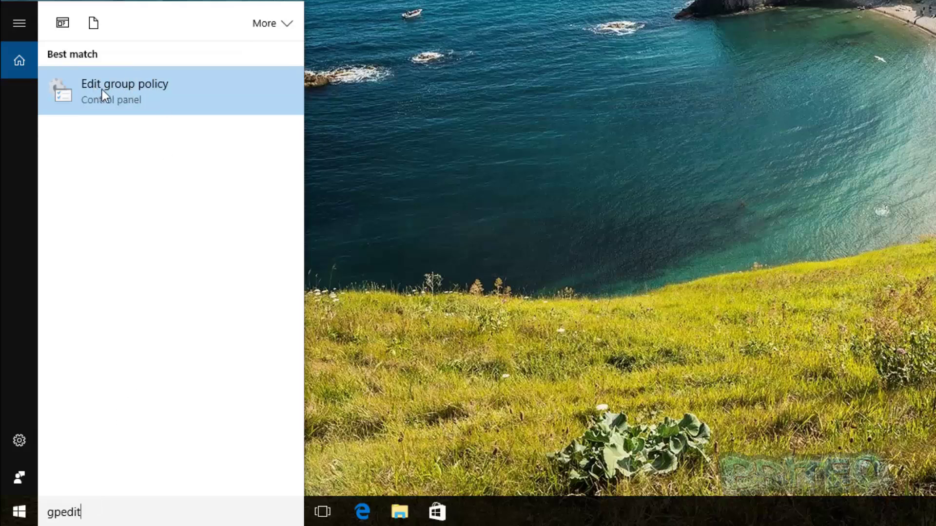
pyautogui.click(117, 90)
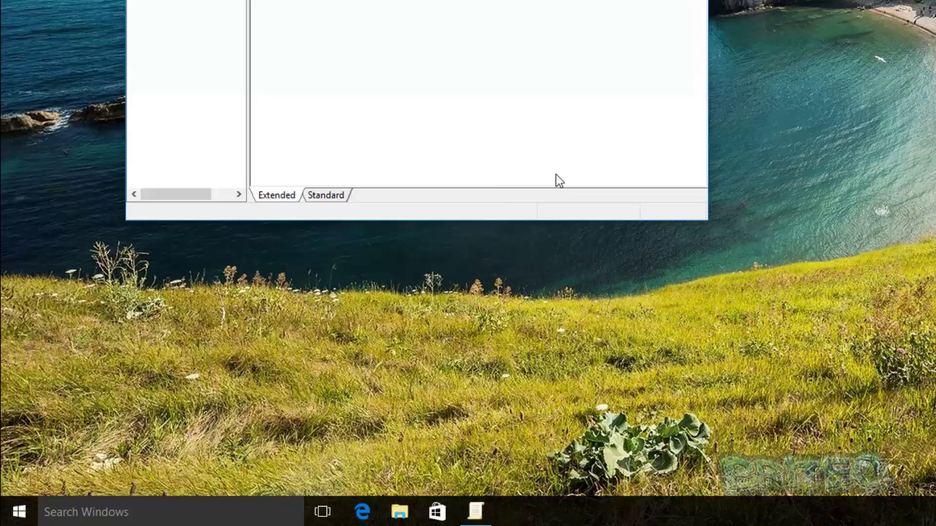
# Step: Enlarge the editor, widen the tree, and open Computer Configuration > Administrative Templates > Windows Components > Search
pyautogui.moveTo(704, 211); pyautogui.dragTo(870, 416)
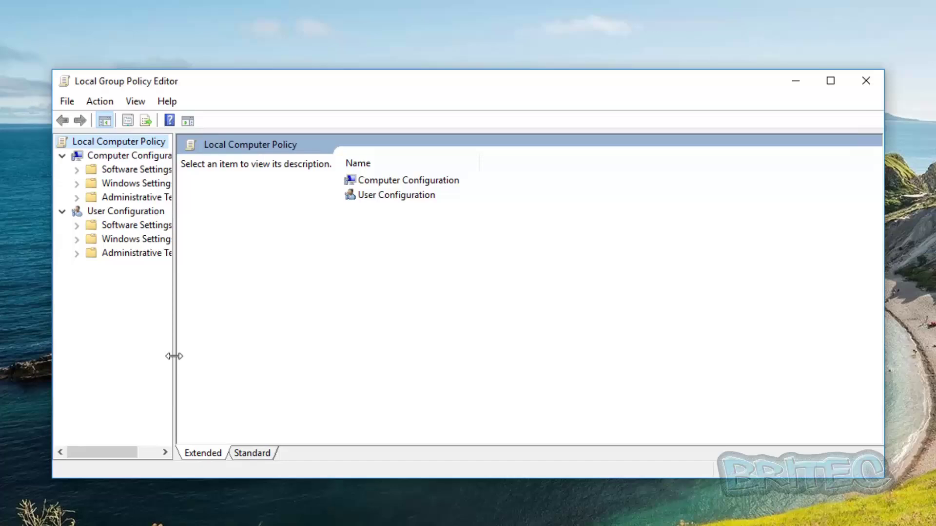
pyautogui.moveTo(175, 361); pyautogui.dragTo(288, 365)
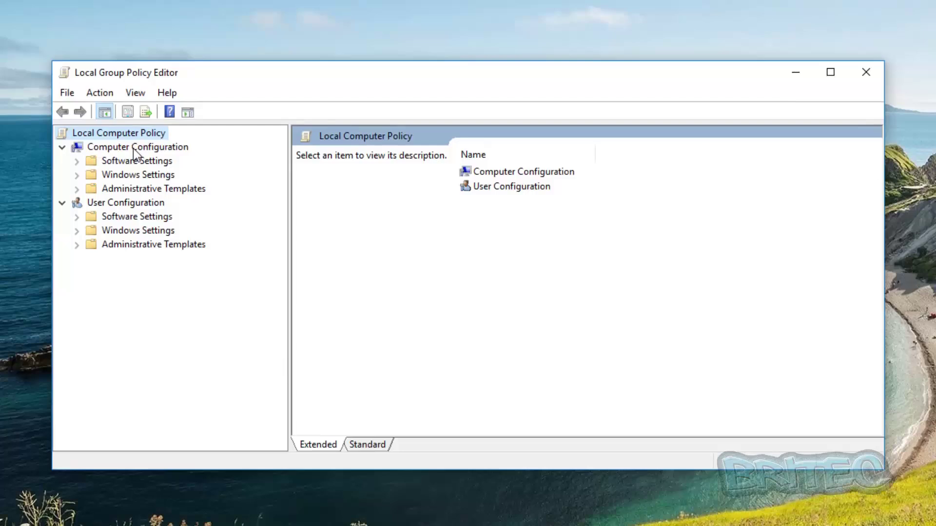
pyautogui.click(134, 148)
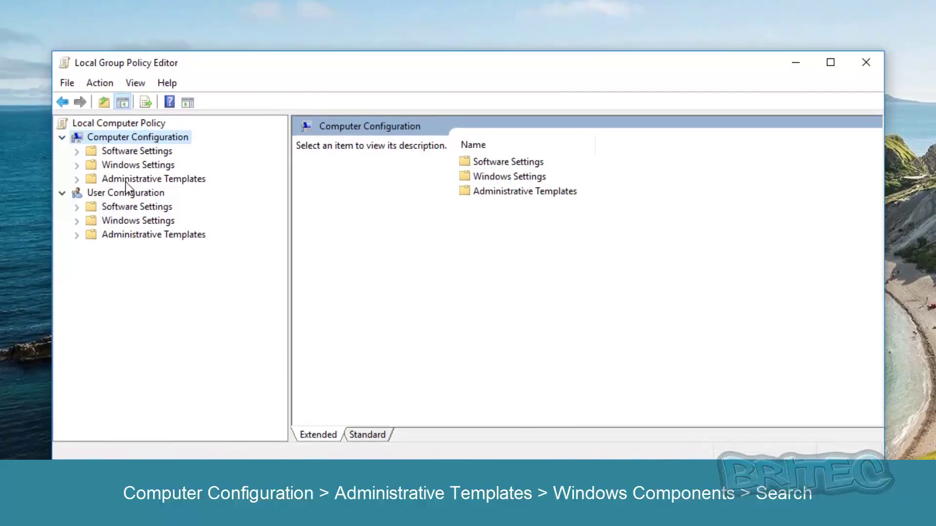
pyautogui.click(150, 179)
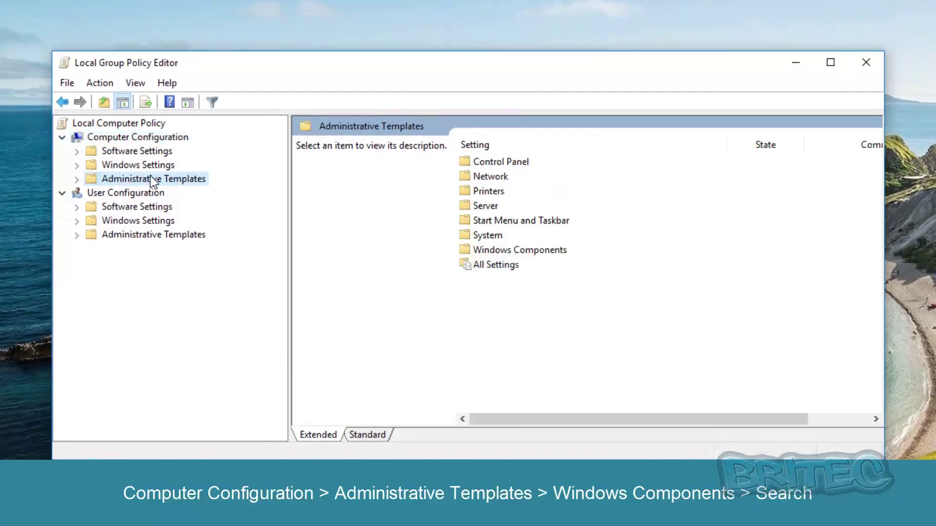
pyautogui.click(76, 179)
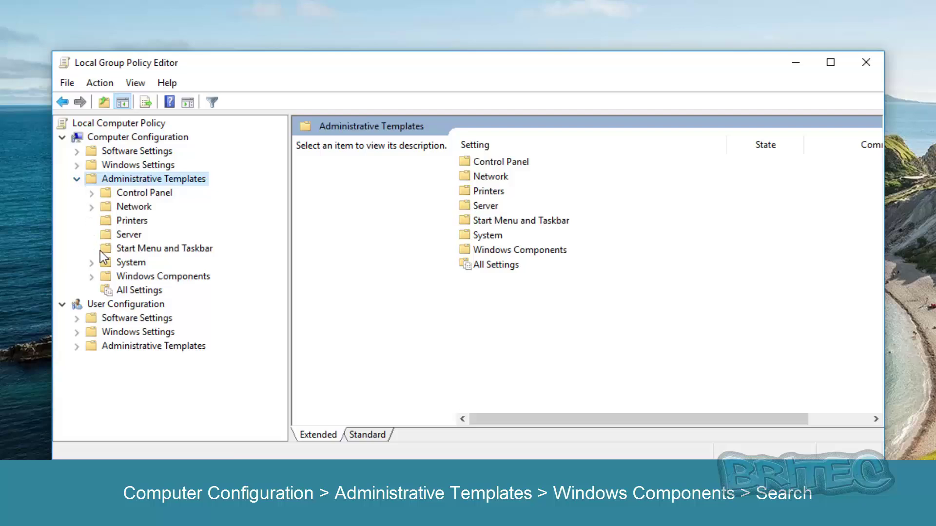
pyautogui.click(151, 276)
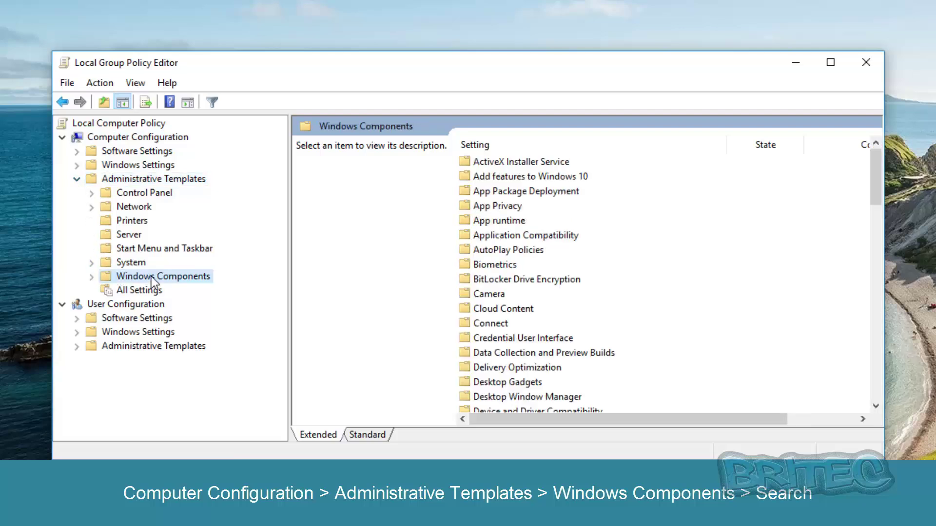
pyautogui.click(92, 278)
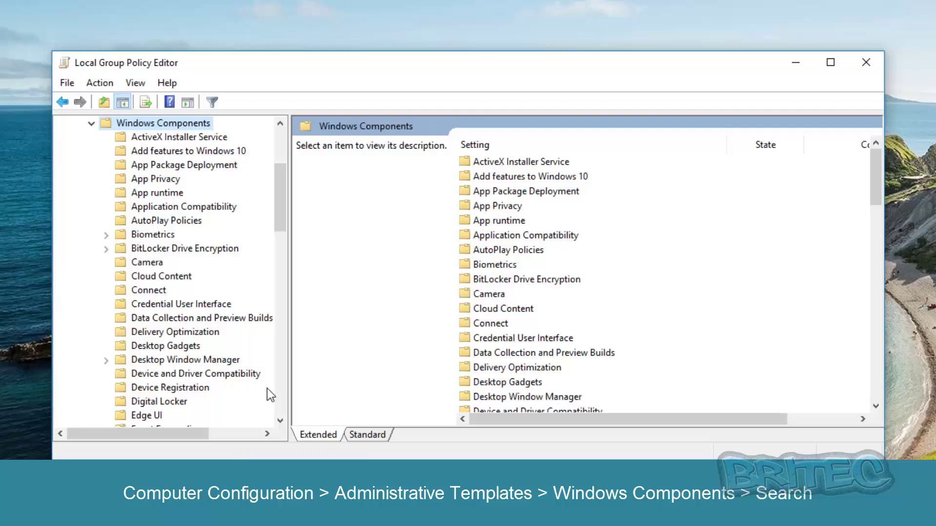
pyautogui.moveTo(280, 197); pyautogui.dragTo(272, 301)
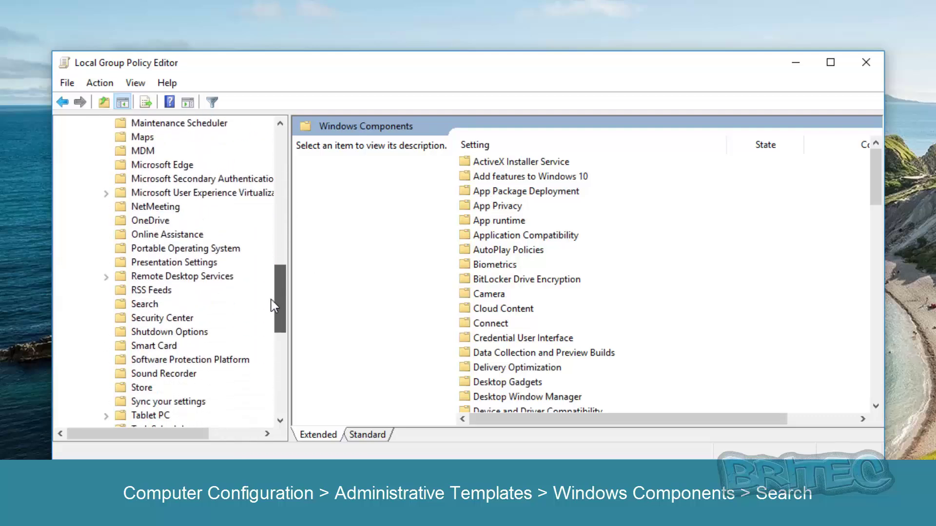
pyautogui.click(143, 305)
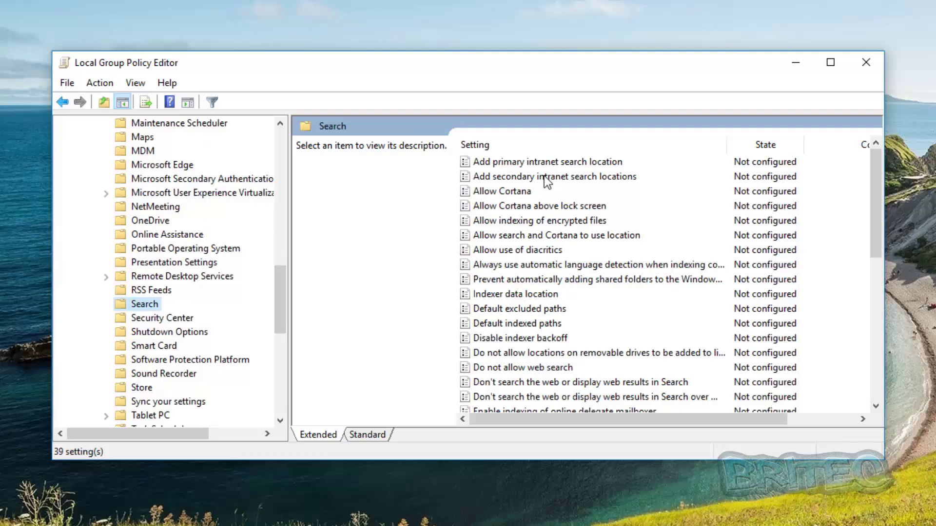
# Step: Set the Allow Cortana policy to Disabled and apply it with OK
pyautogui.click(494, 192)
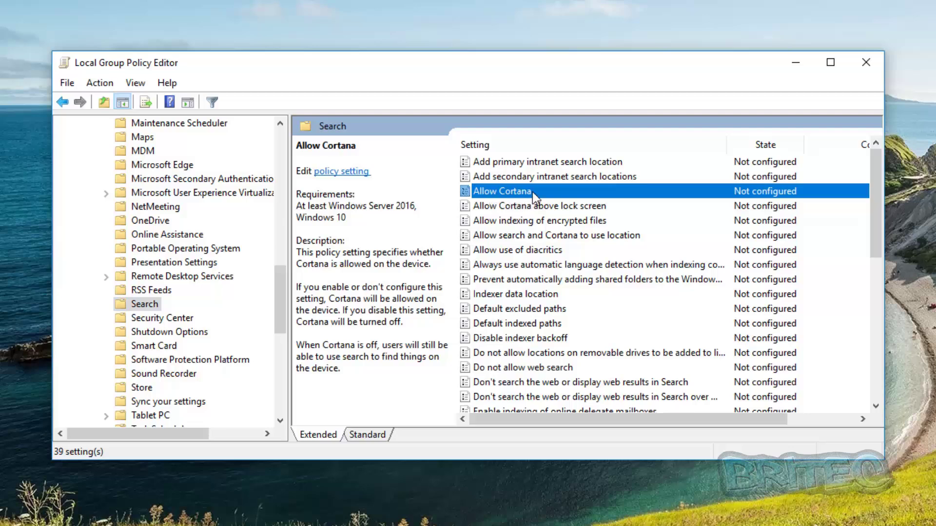
pyautogui.doubleClick(532, 193)
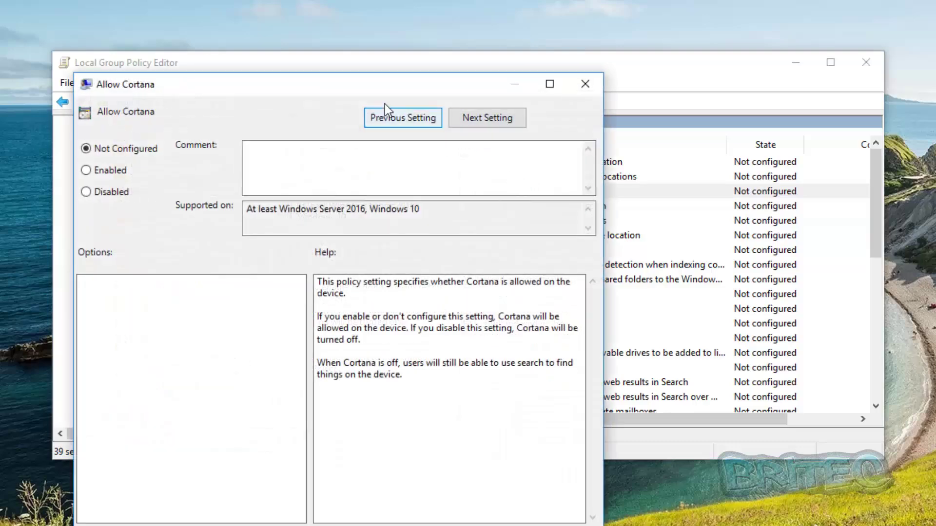
pyautogui.moveTo(372, 91); pyautogui.dragTo(459, 66)
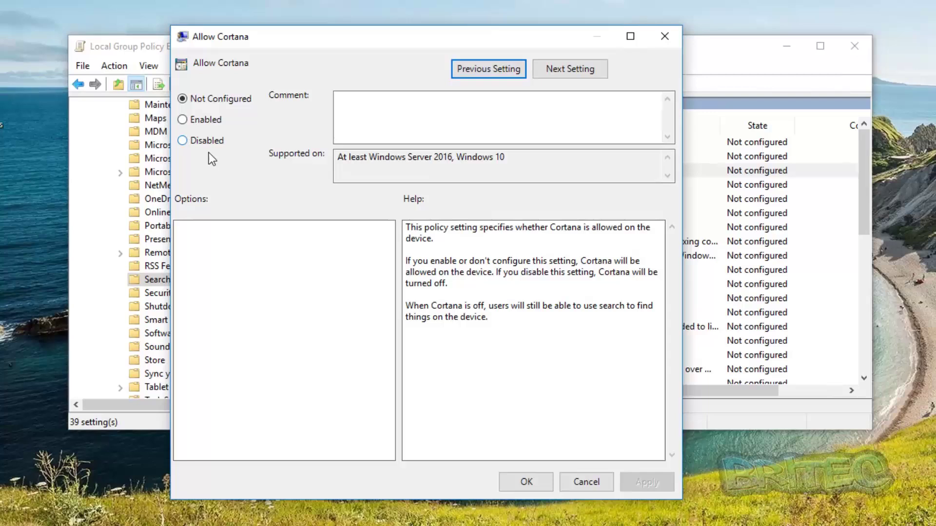
pyautogui.click(196, 139)
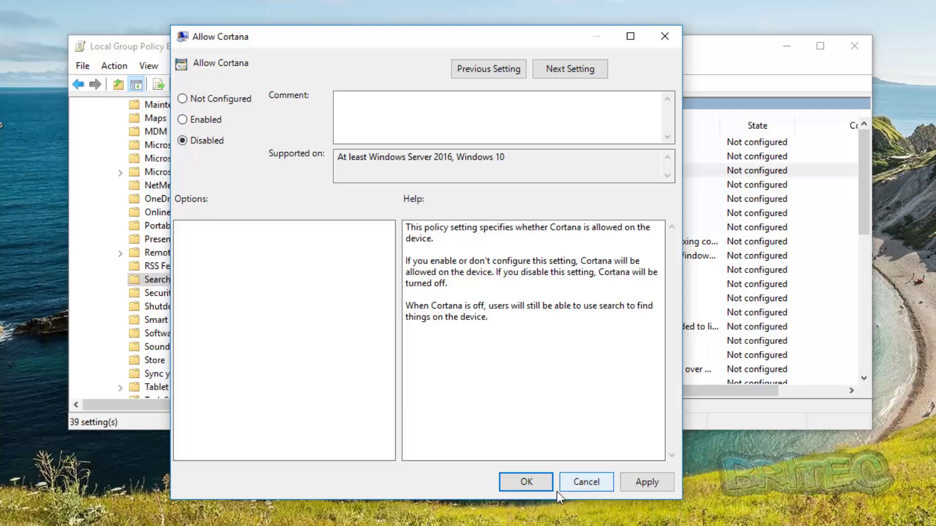
pyautogui.click(640, 483)
pyautogui.click(517, 486)
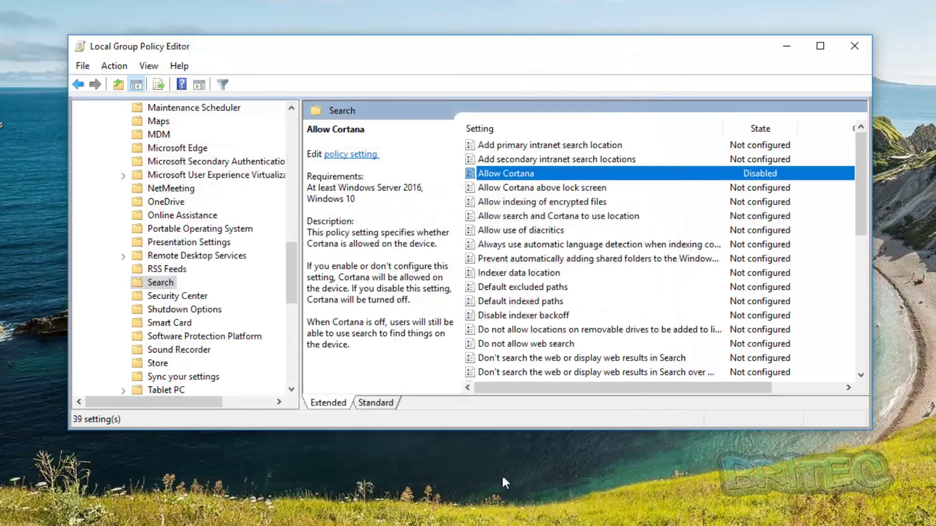
# Step: Set Allow Cortana above lock screen to Disabled, apply it, and close Local Group Policy Editor
pyautogui.click(546, 187)
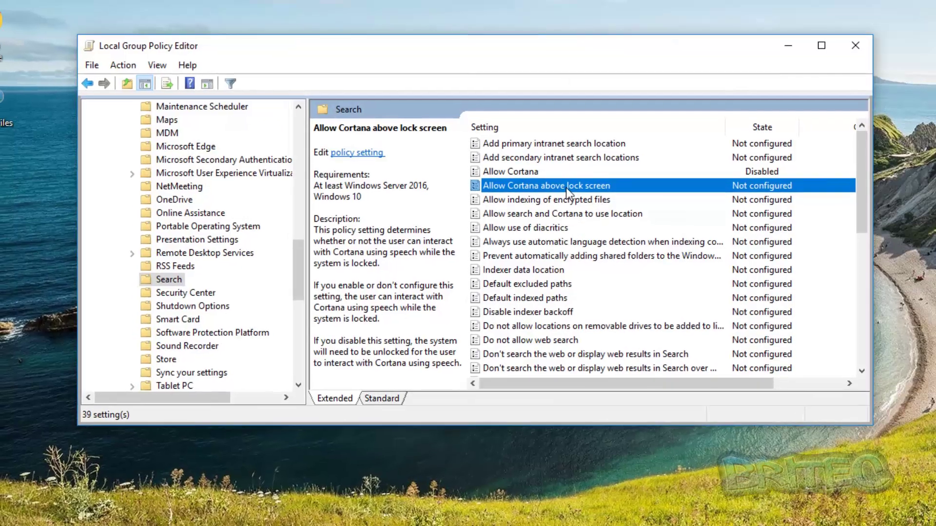
pyautogui.doubleClick(548, 189)
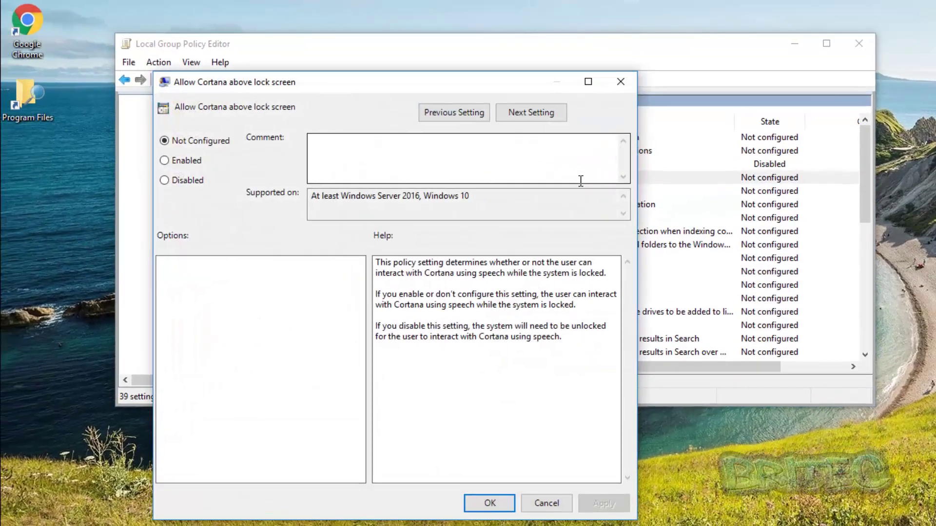
pyautogui.click(165, 180)
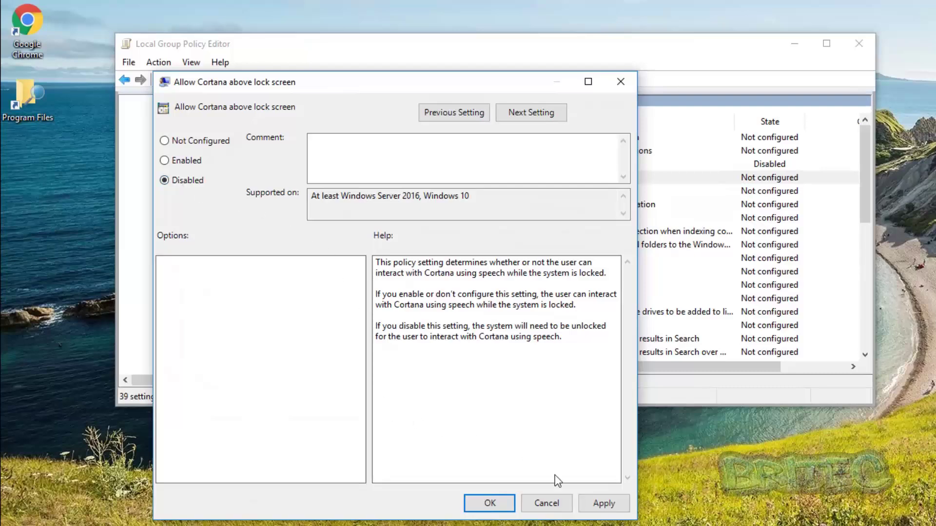
pyautogui.click(603, 503)
pyautogui.click(488, 504)
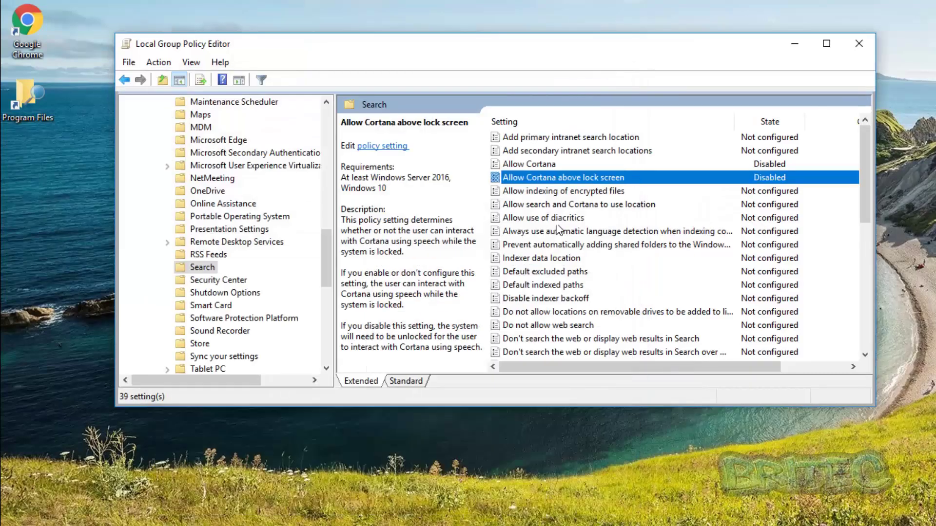
pyautogui.click(859, 44)
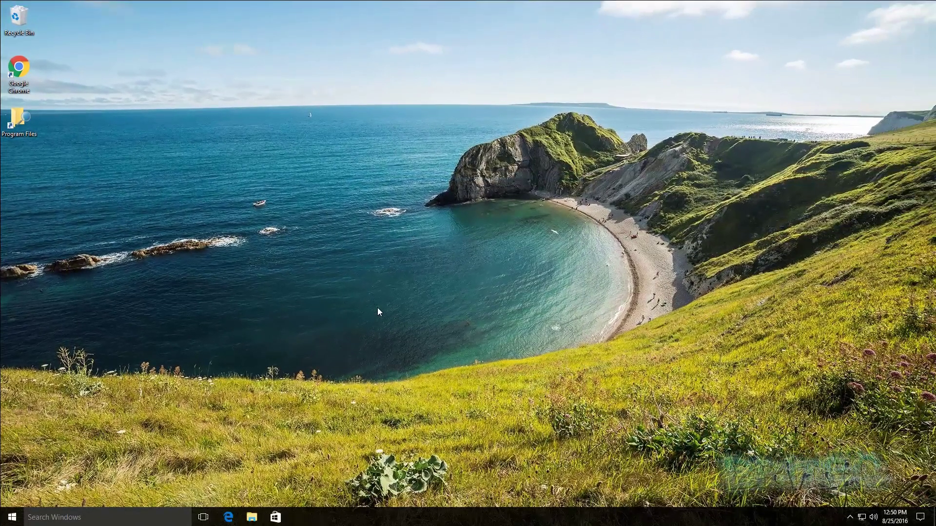
pyautogui.click(12, 516)
pyautogui.click(56, 517)
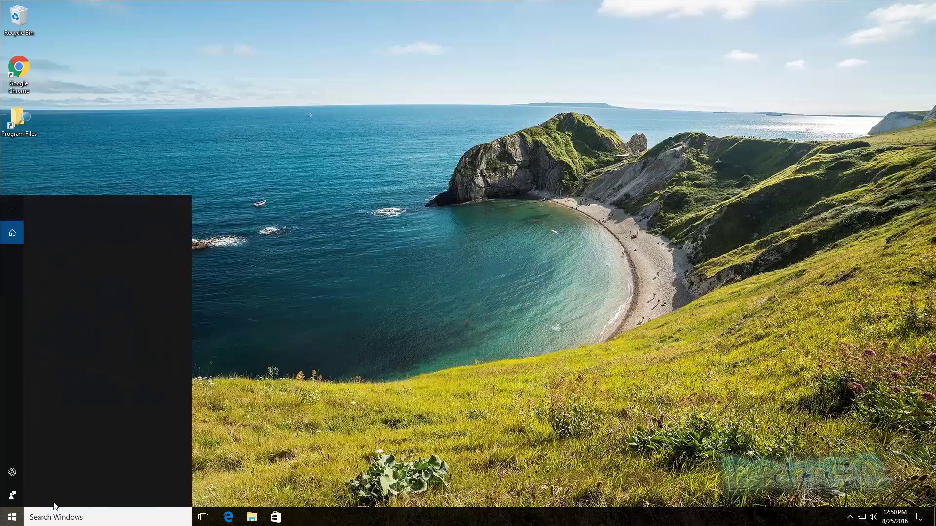
pyautogui.click(298, 329)
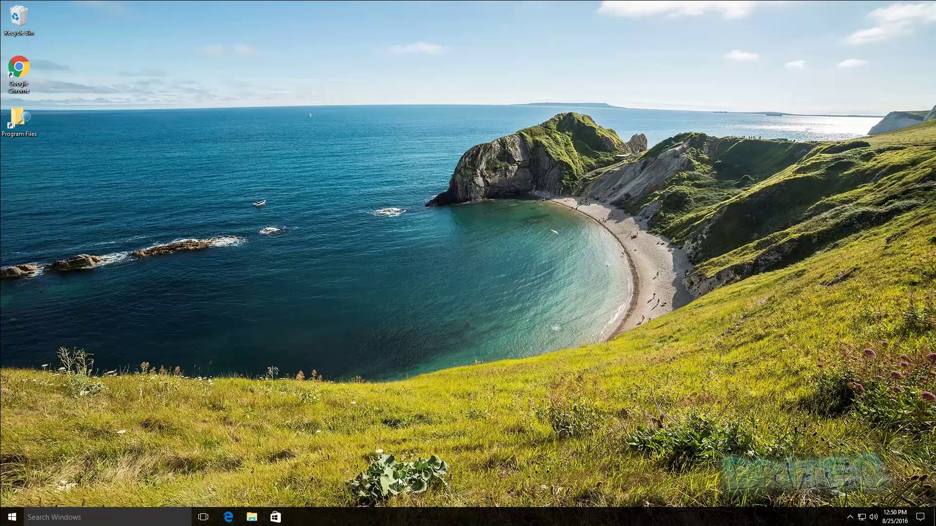